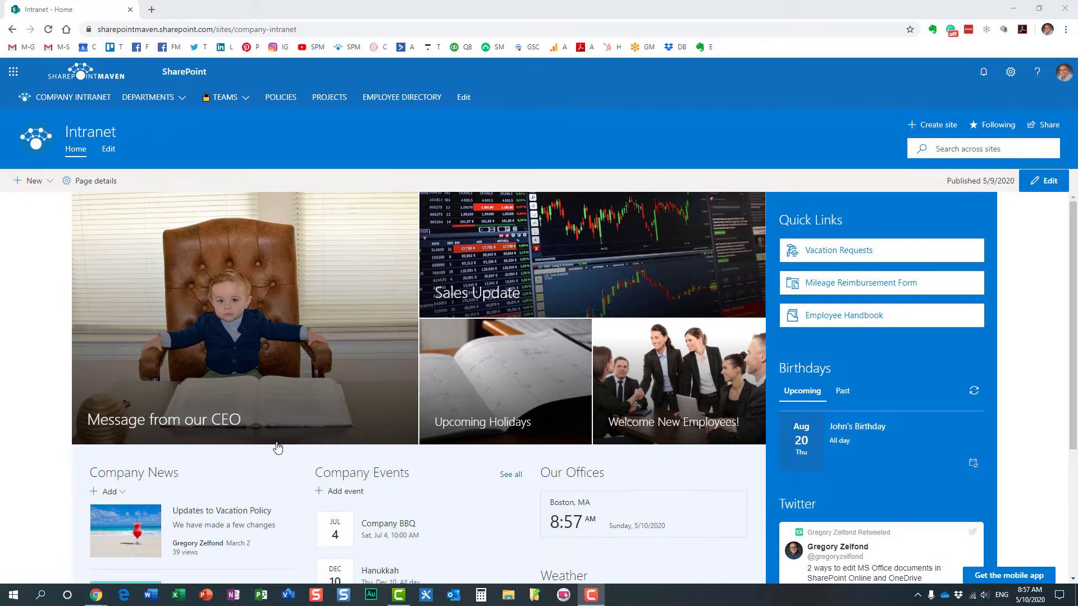
- Go to the Human Resources site from the Departments hub navigation menu
{"action": "scroll", "coordinate": [276, 450], "scroll_direction": "down", "scroll_amount": 3}
{"action": "scroll", "coordinate": [294, 448], "scroll_direction": "up", "scroll_amount": 2}
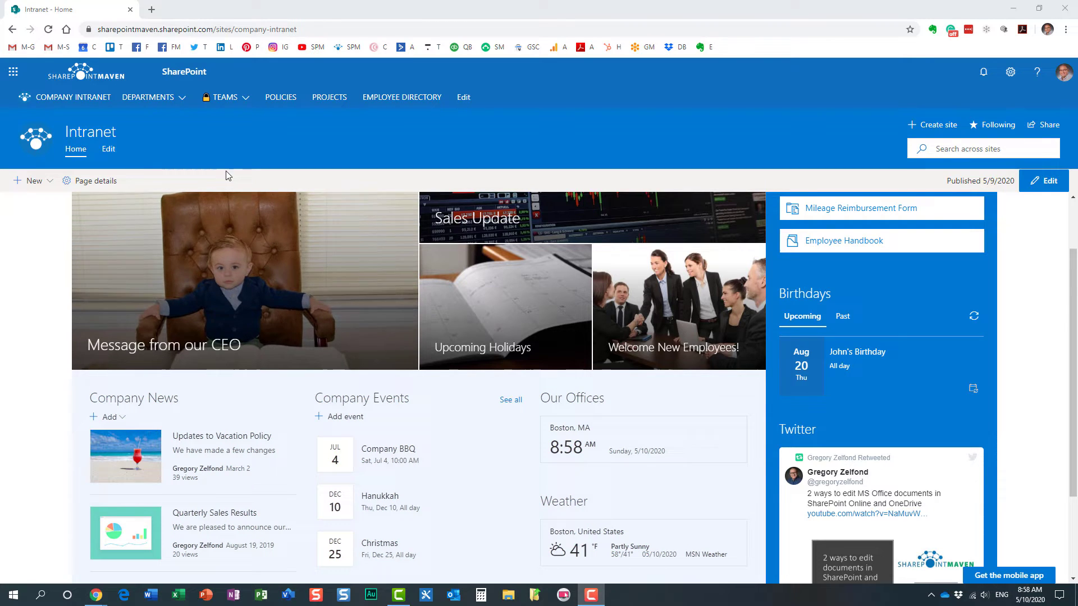
{"action": "left_click", "coordinate": [167, 98]}
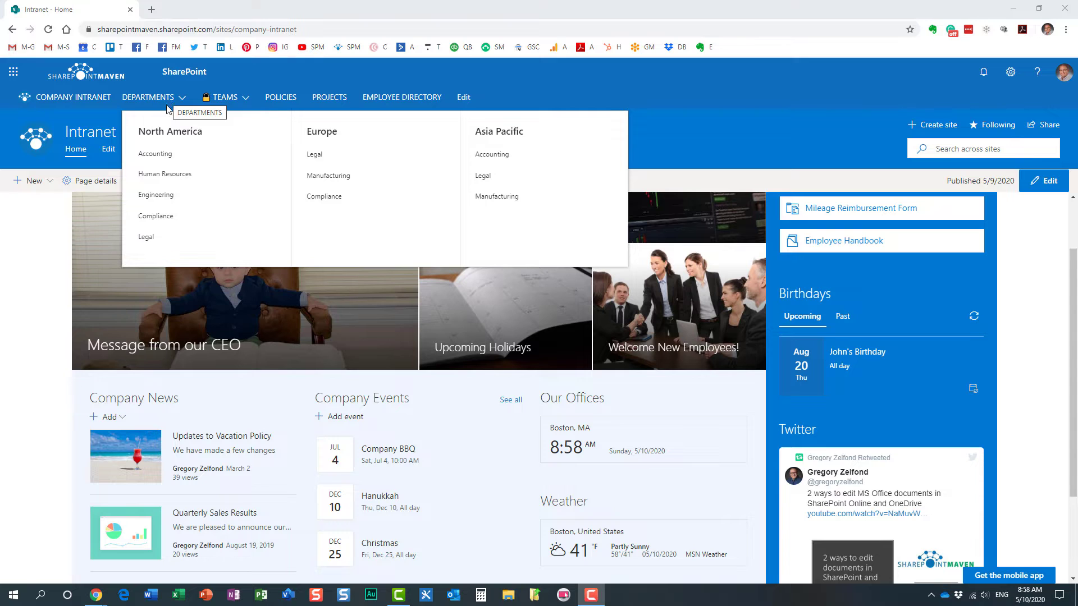
{"action": "left_click", "coordinate": [179, 173]}
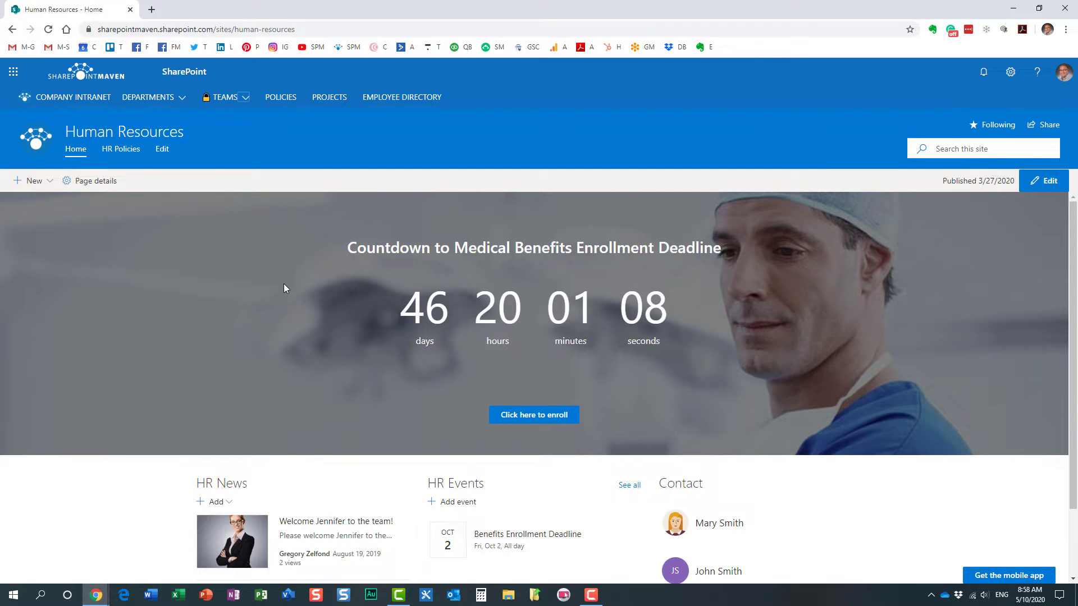
{"action": "scroll", "coordinate": [289, 284], "scroll_direction": "down", "scroll_amount": 2}
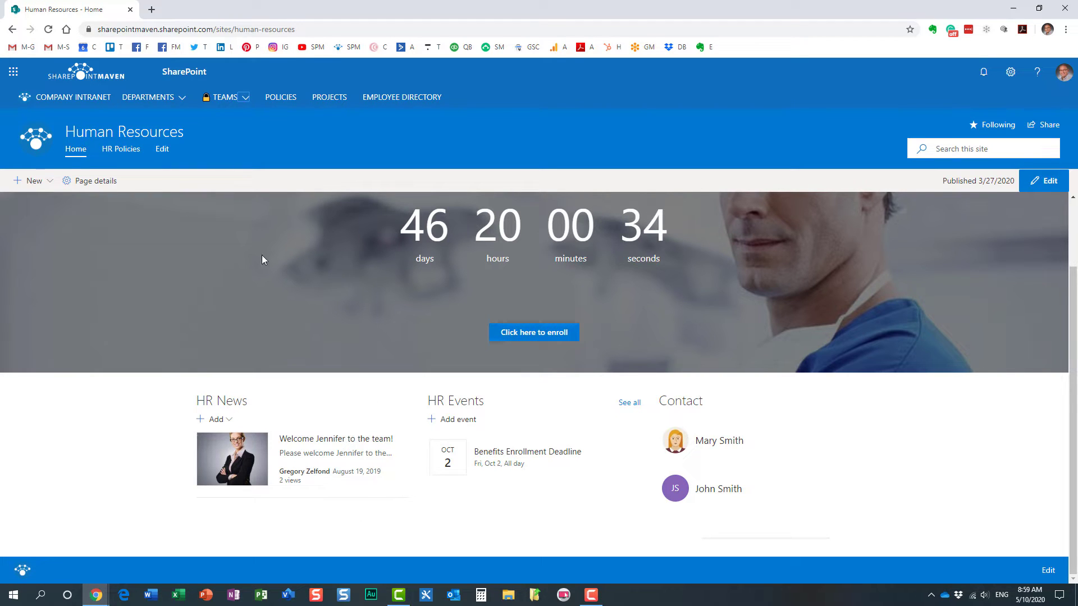
- From Site contents, open the Human Resources Site Pages library's settings page
{"action": "left_click", "coordinate": [1011, 73]}
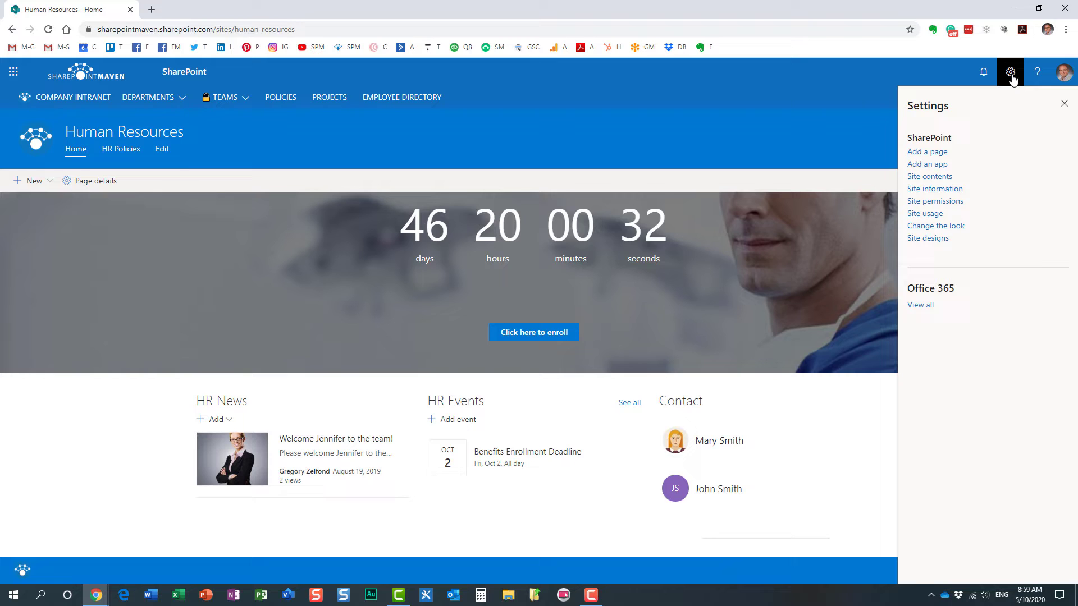
{"action": "left_click", "coordinate": [946, 178]}
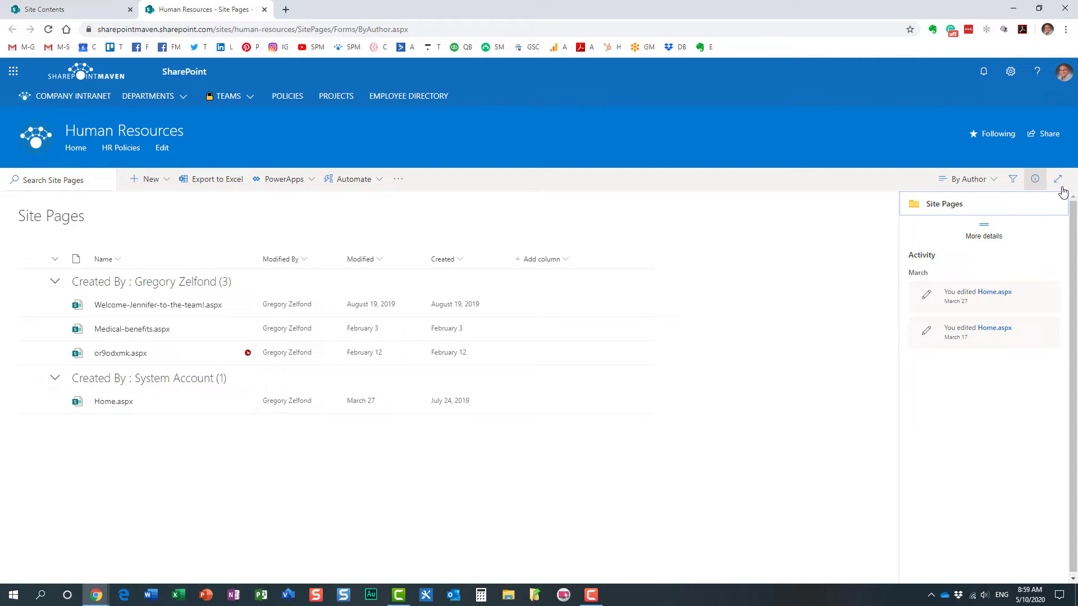
{"action": "left_click", "coordinate": [1036, 180]}
{"action": "left_click", "coordinate": [1011, 75]}
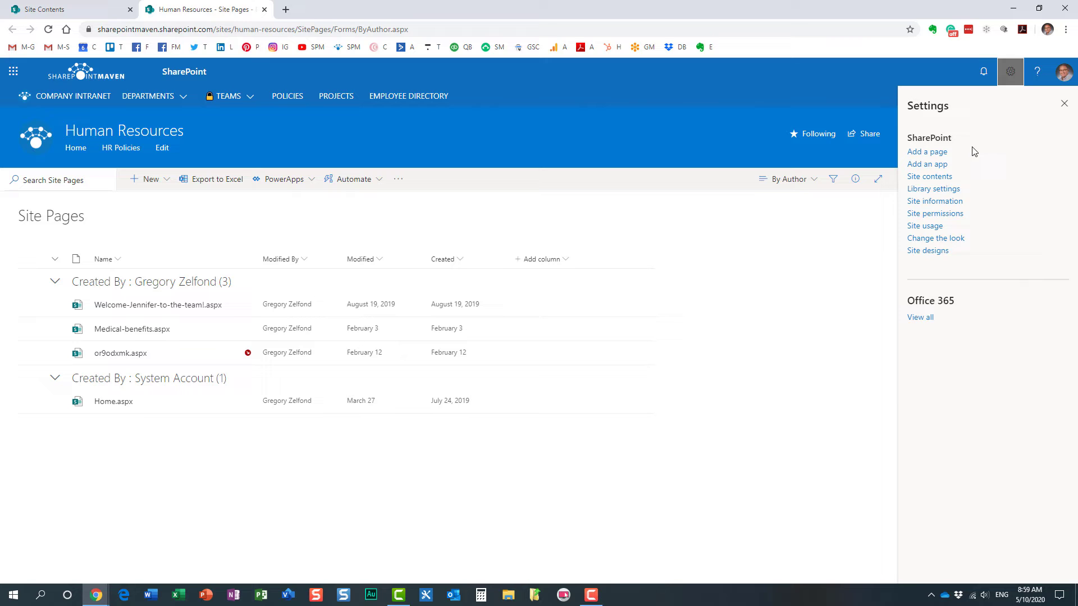
{"action": "left_click", "coordinate": [950, 190]}
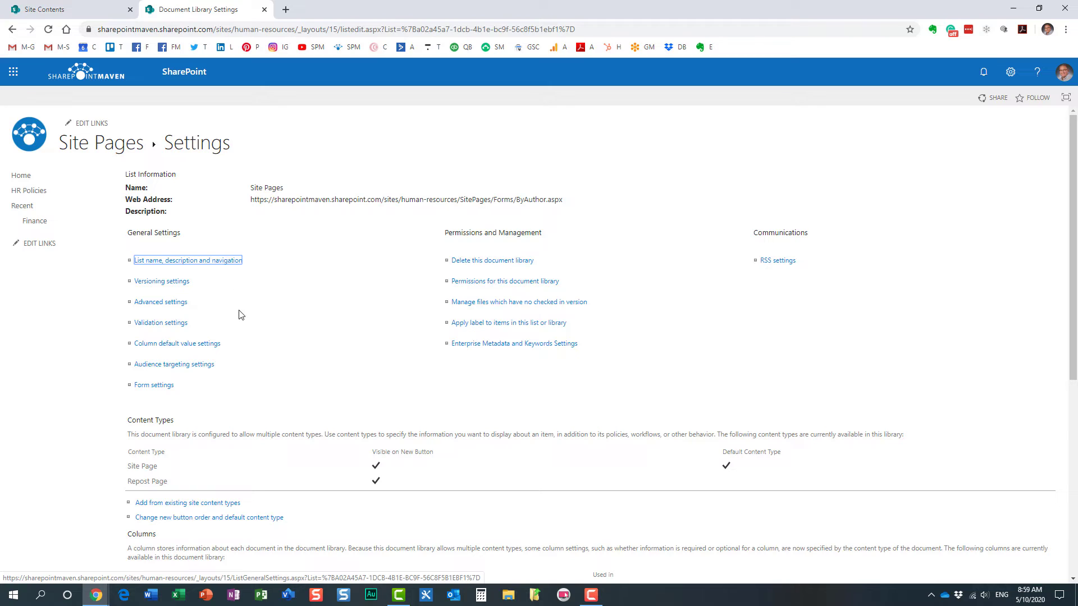
- Enable audience targeting on the Site Pages library and return to its page list
{"action": "left_click", "coordinate": [197, 369]}
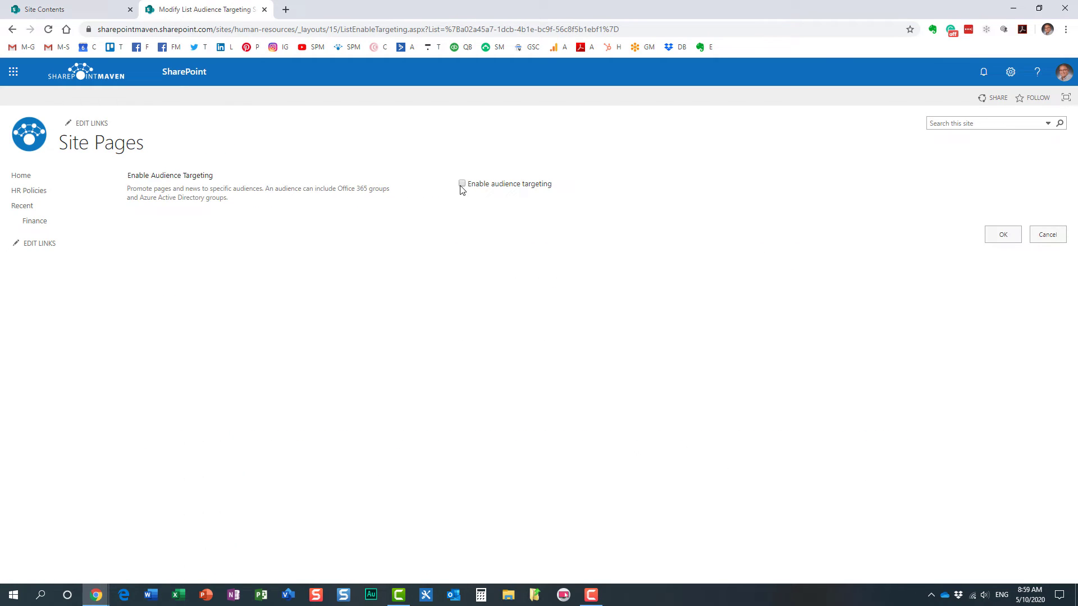
{"action": "left_click", "coordinate": [461, 185]}
{"action": "left_click", "coordinate": [999, 239]}
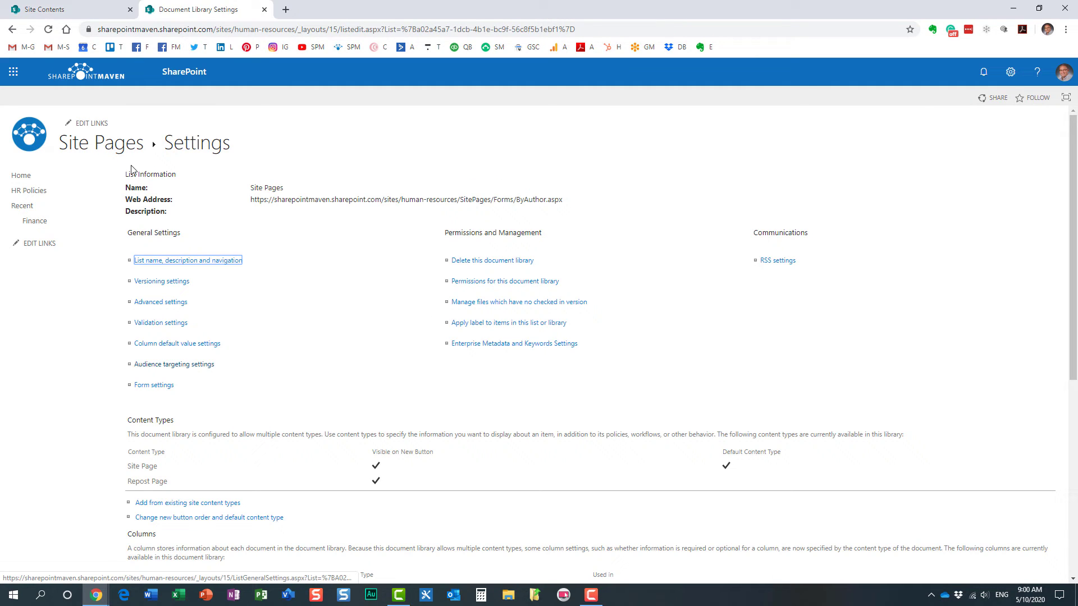
{"action": "left_click", "coordinate": [107, 145]}
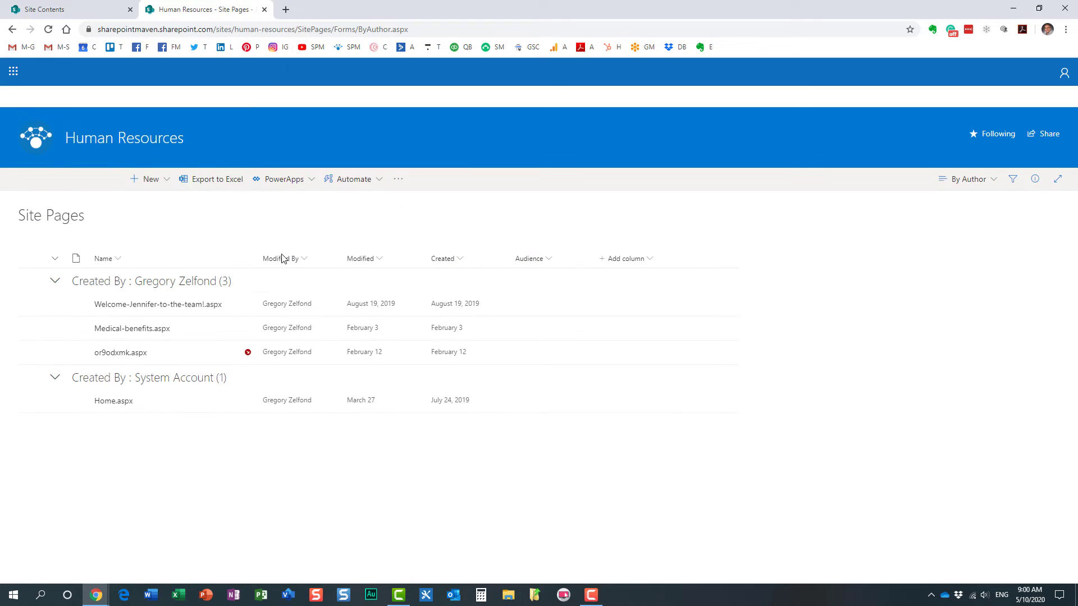
- Edit the Human Resources home page and turn on audience targeting in HR News properties
{"action": "left_click", "coordinate": [78, 150]}
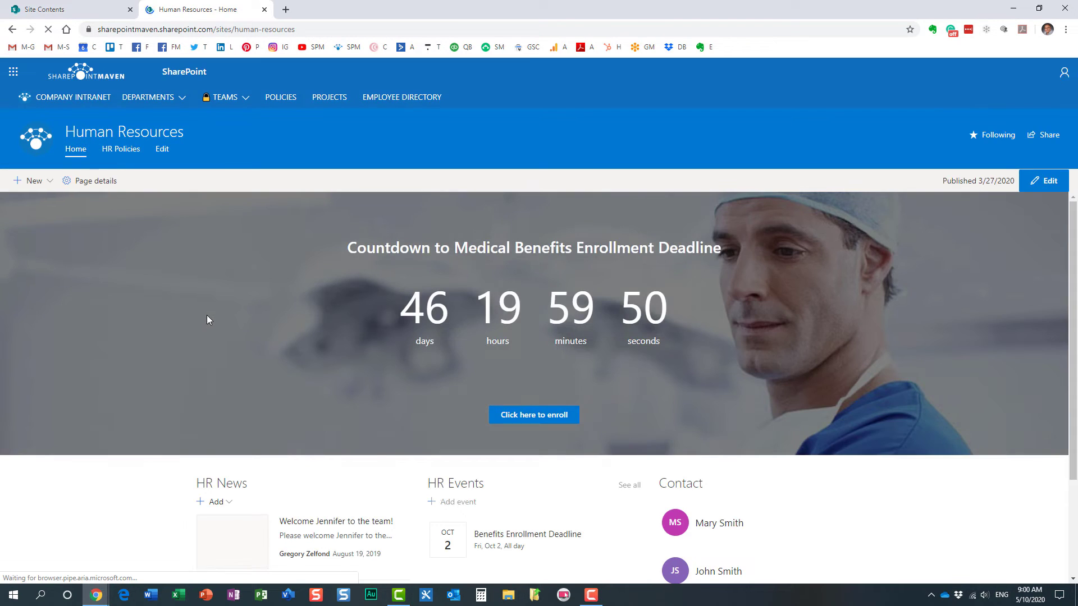
{"action": "scroll", "coordinate": [169, 365], "scroll_direction": "down", "scroll_amount": 2}
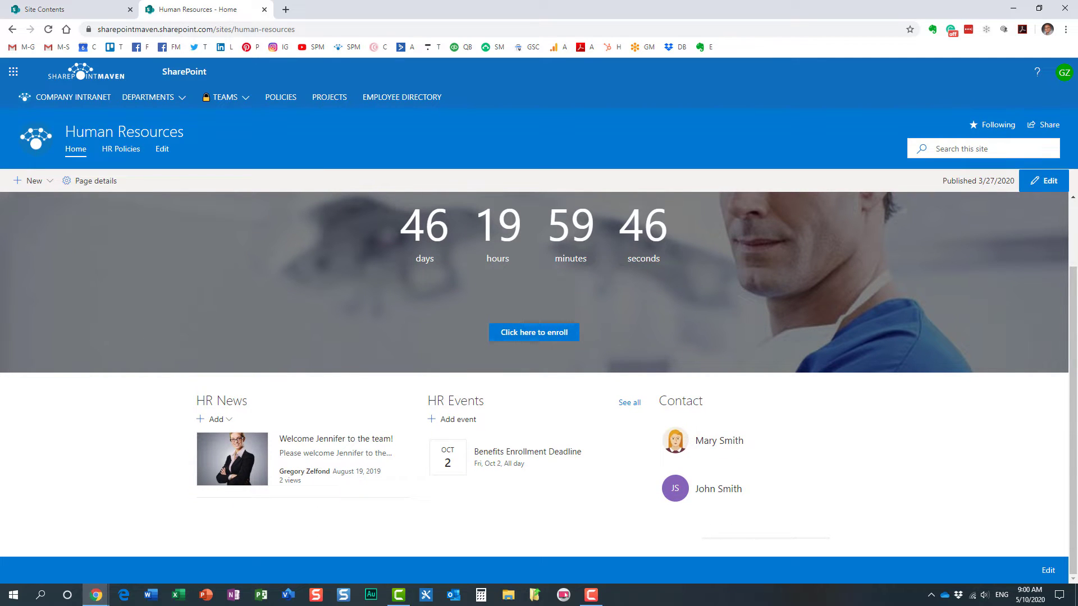
{"action": "left_click", "coordinate": [1043, 182]}
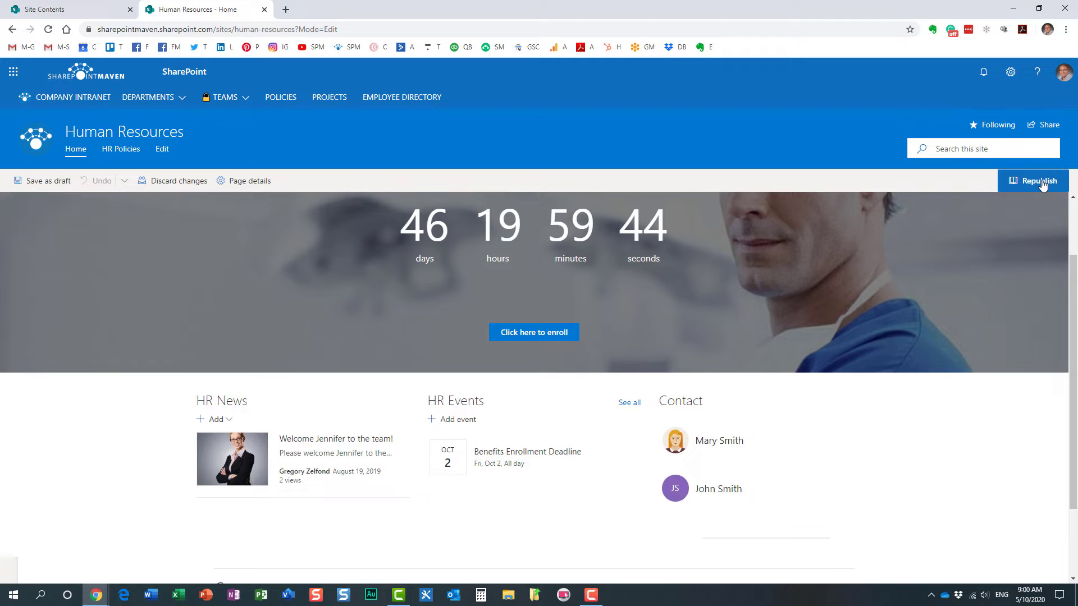
{"action": "left_click", "coordinate": [268, 424]}
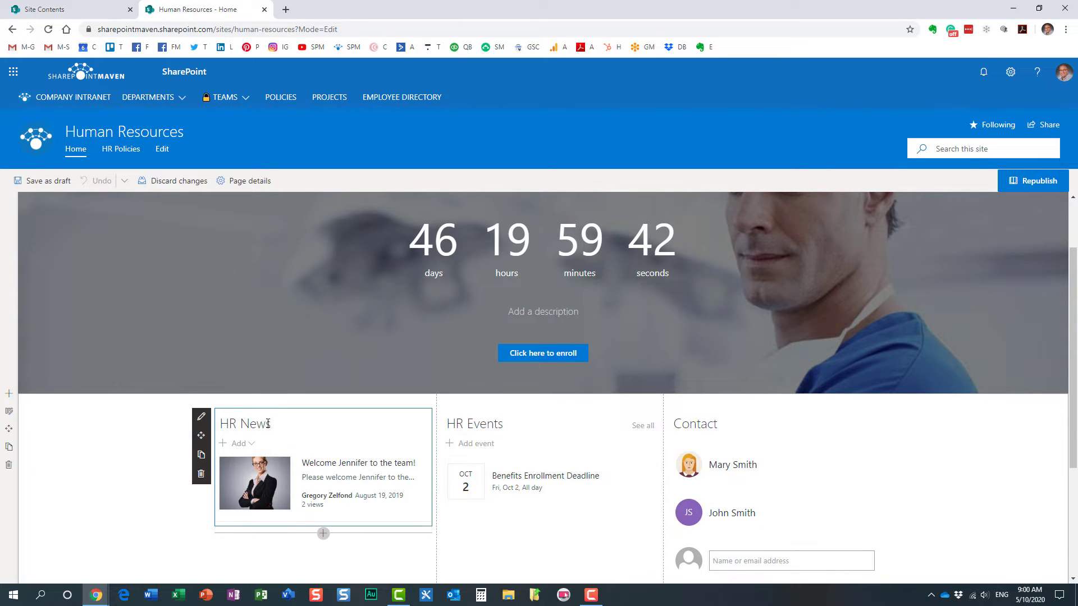
{"action": "left_click", "coordinate": [201, 416]}
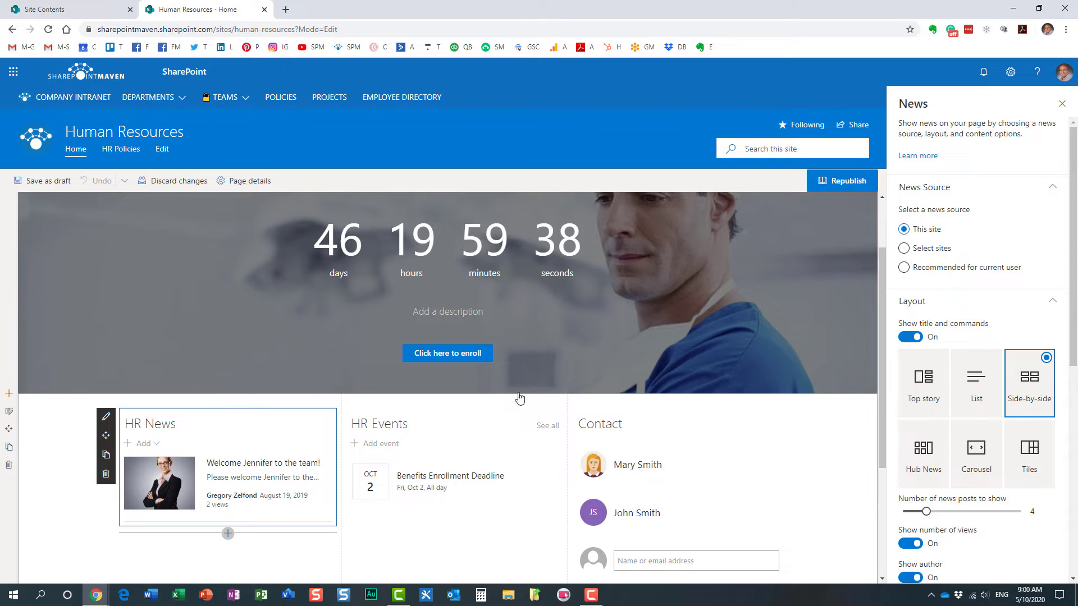
{"action": "scroll", "coordinate": [1004, 332], "scroll_direction": "down", "scroll_amount": 5}
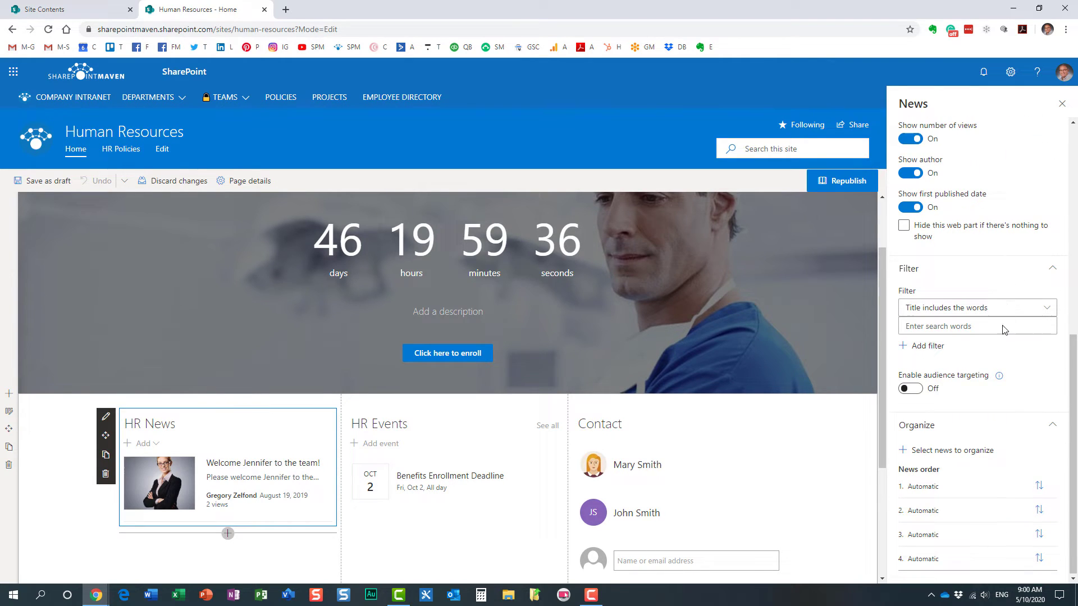
{"action": "left_click", "coordinate": [909, 388]}
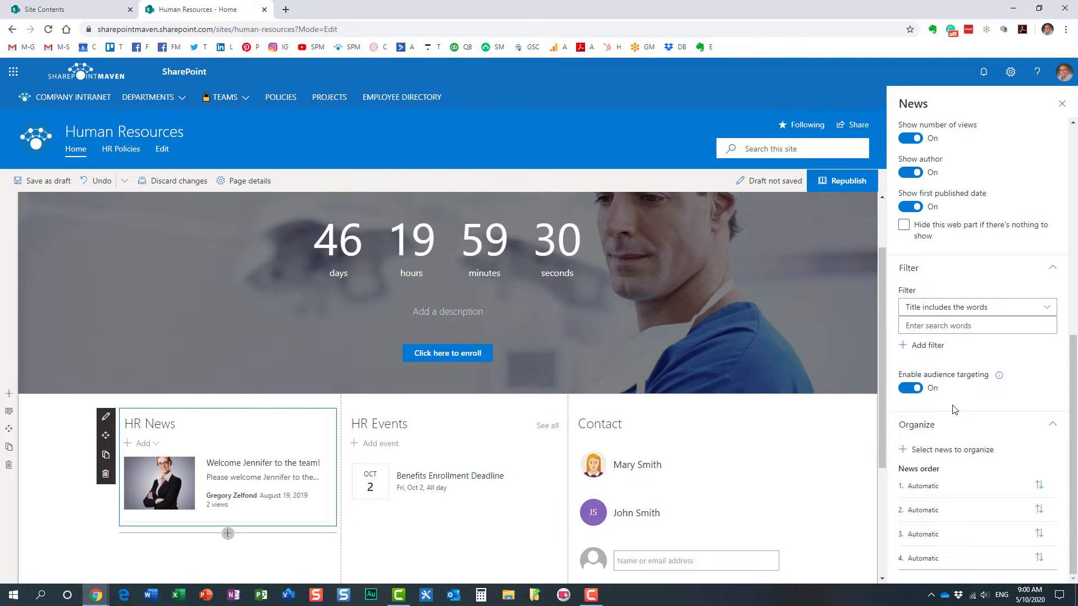
- Republish the home page, then start a new HR news post from the Blank template
{"action": "left_click", "coordinate": [849, 181]}
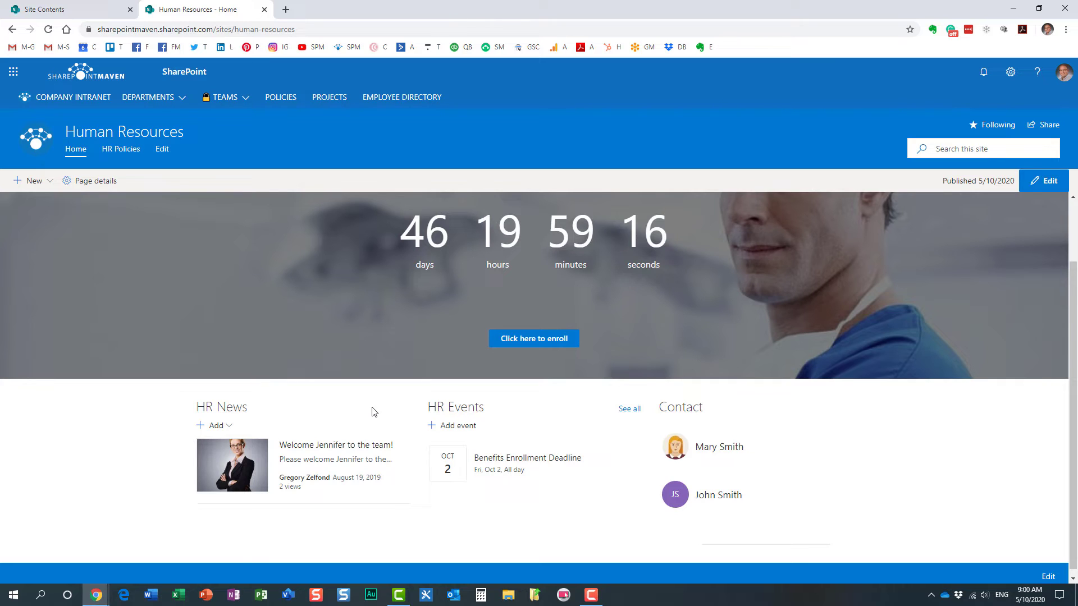
{"action": "left_click", "coordinate": [231, 431]}
{"action": "left_click", "coordinate": [233, 448]}
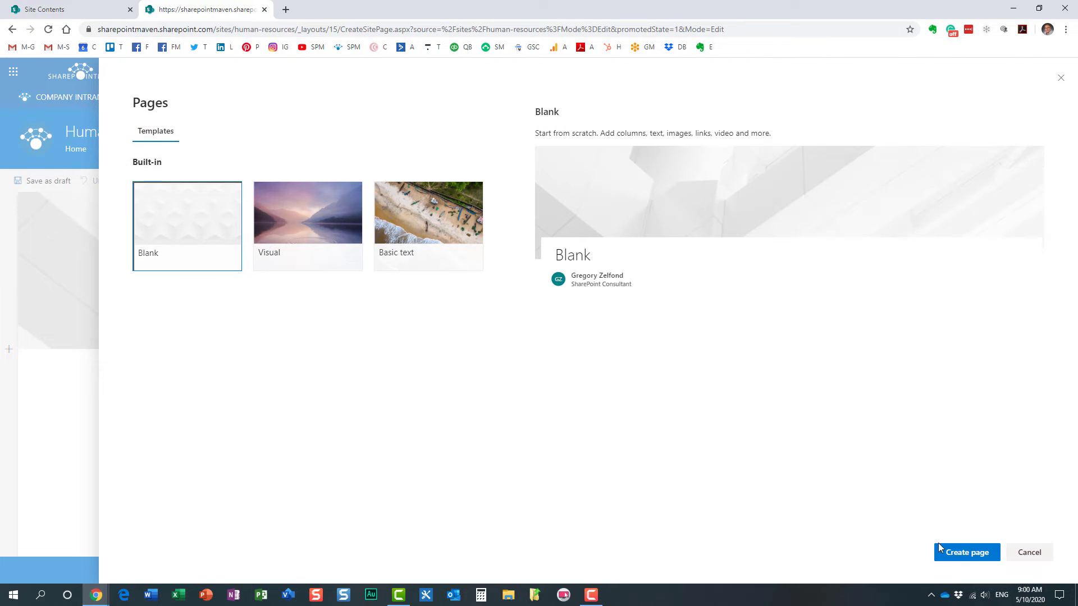
{"action": "left_click", "coordinate": [941, 547]}
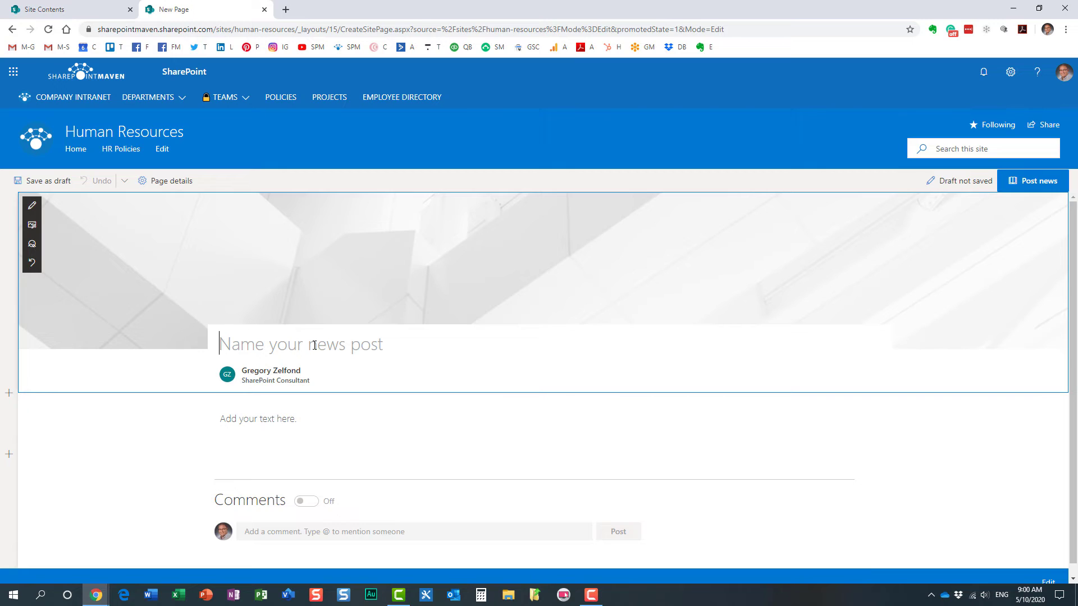
- Title the post 'Sales Team Conference Details' and add the body text 'Some info'
{"action": "type", "text": "Sales "}
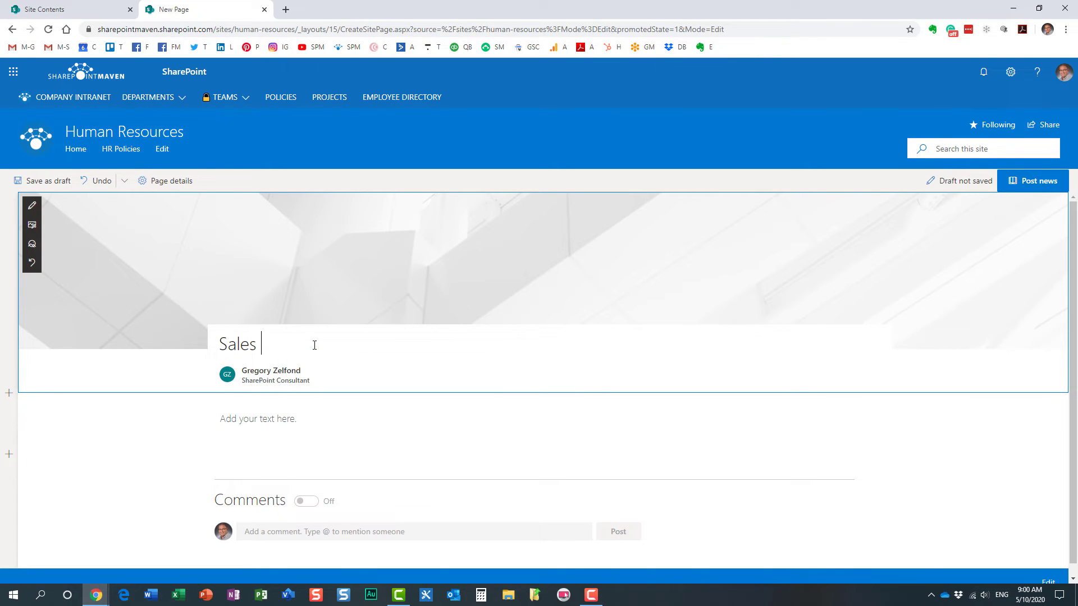
{"action": "type", "text": "Team Conference "}
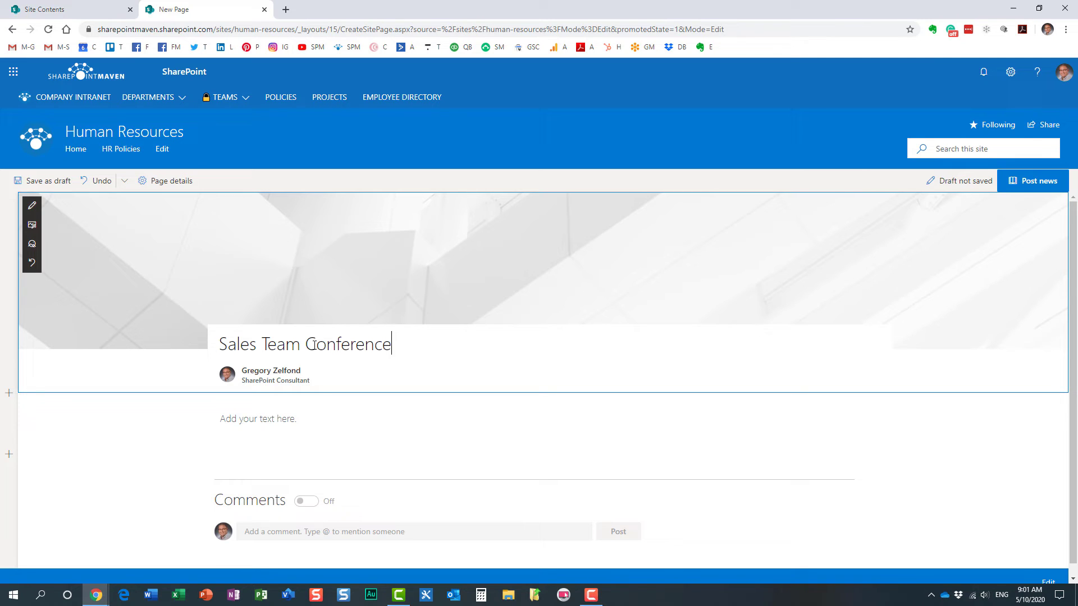
{"action": "type", "text": "Details"}
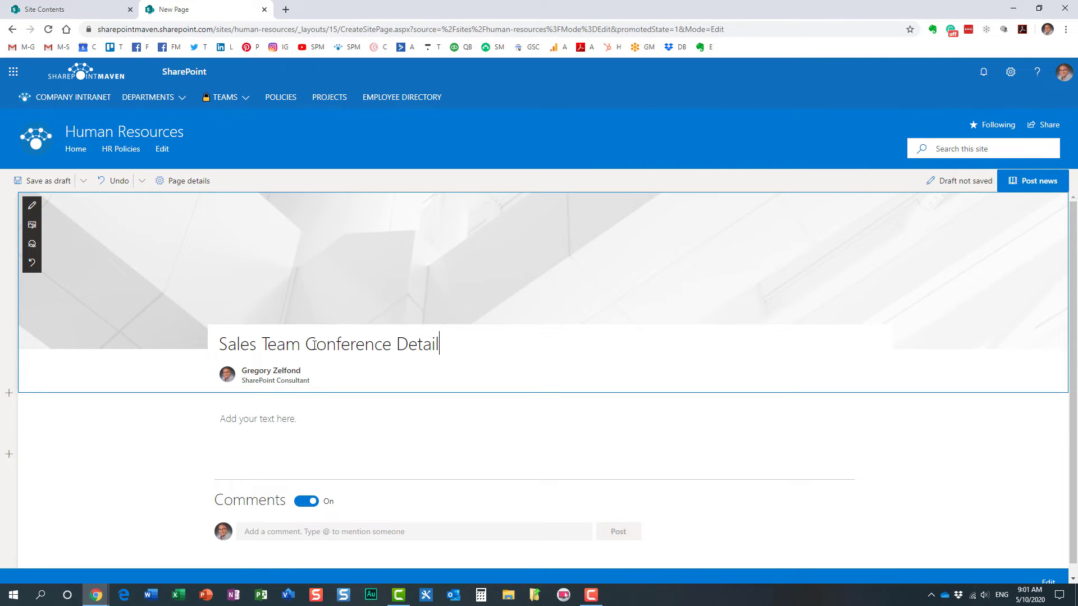
{"action": "left_click", "coordinate": [273, 416]}
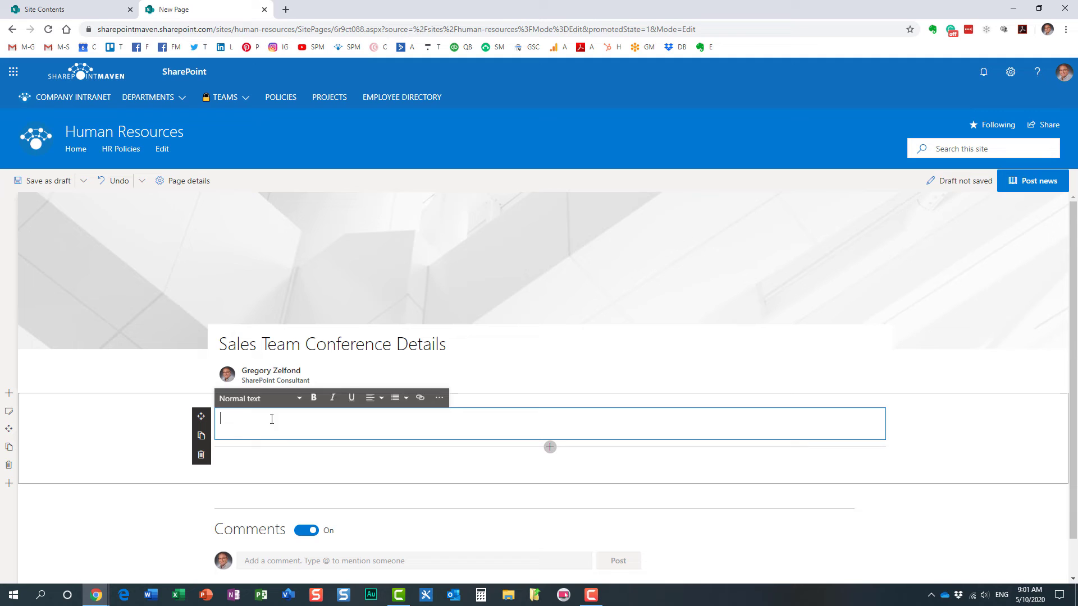
{"action": "type", "text": "Some info"}
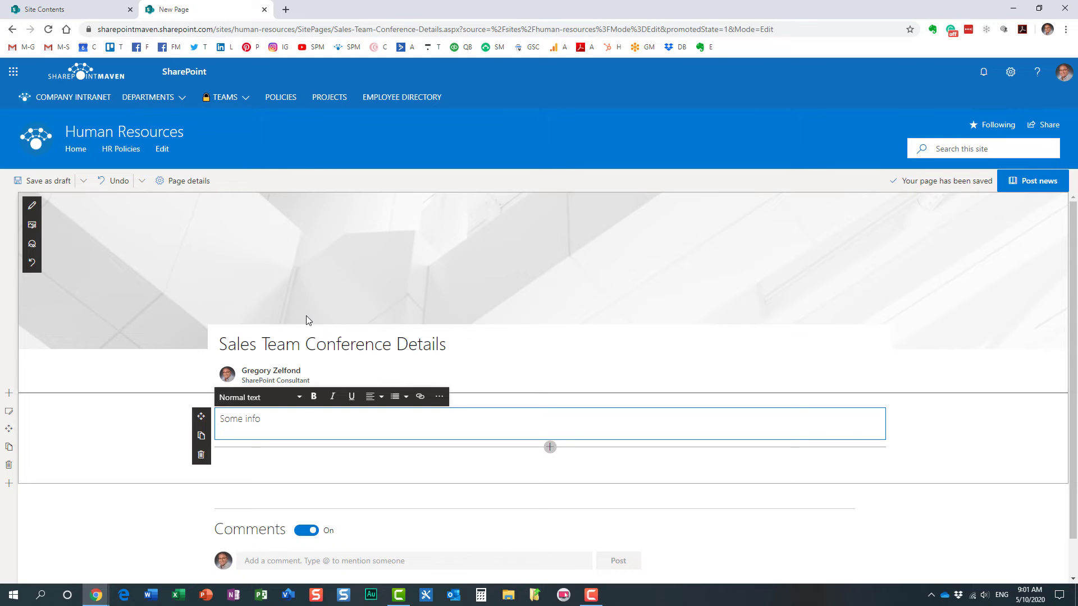
- Set the post's audience to Sales Members in Page details and post the news
{"action": "left_click", "coordinate": [187, 181]}
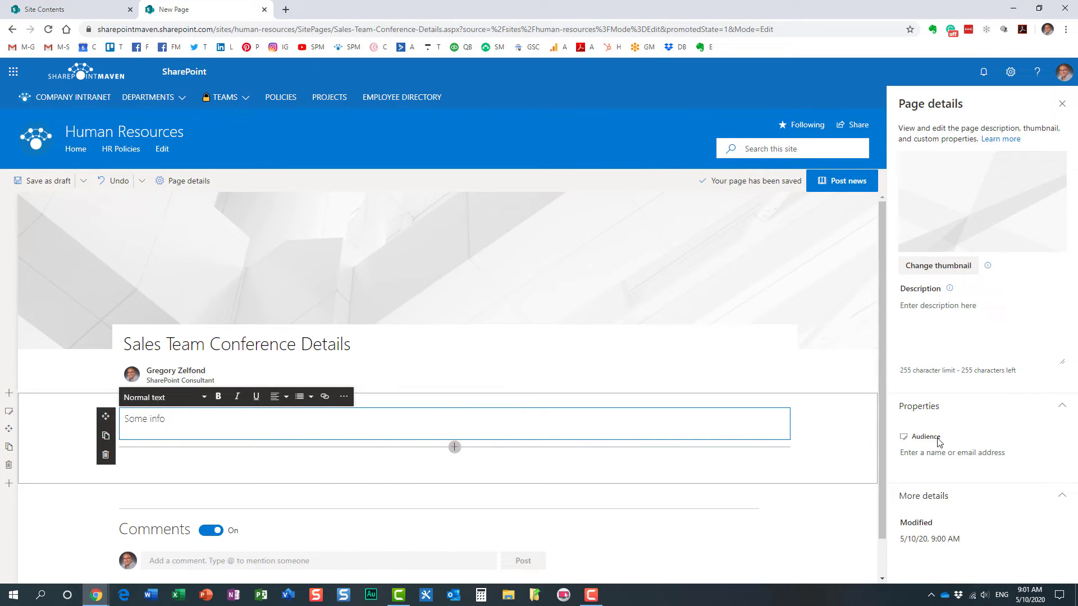
{"action": "mouse_move", "coordinate": [833, 212]}
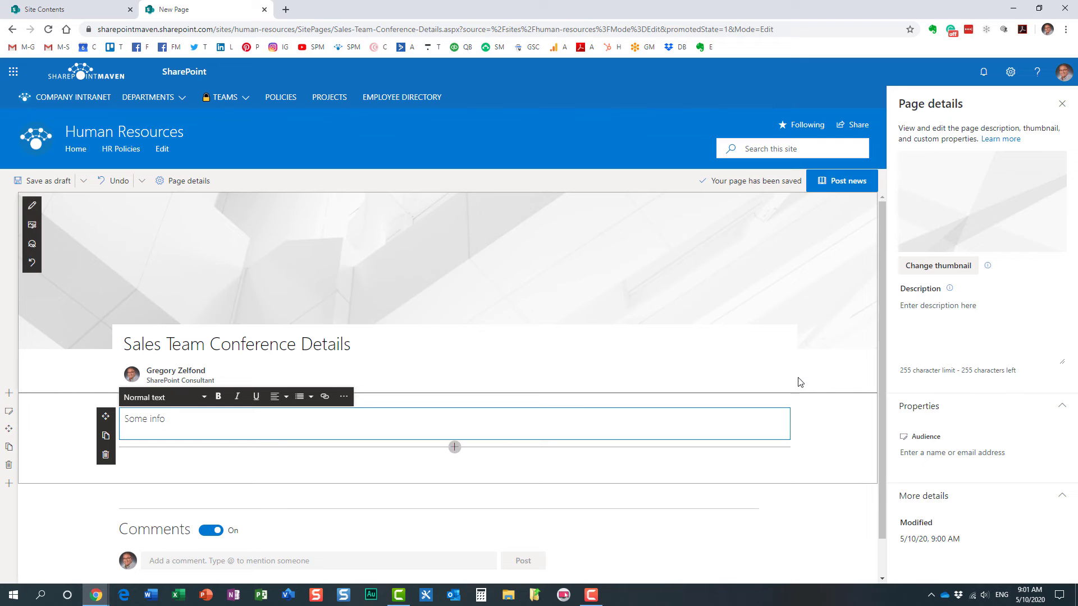
{"action": "left_click", "coordinate": [932, 450]}
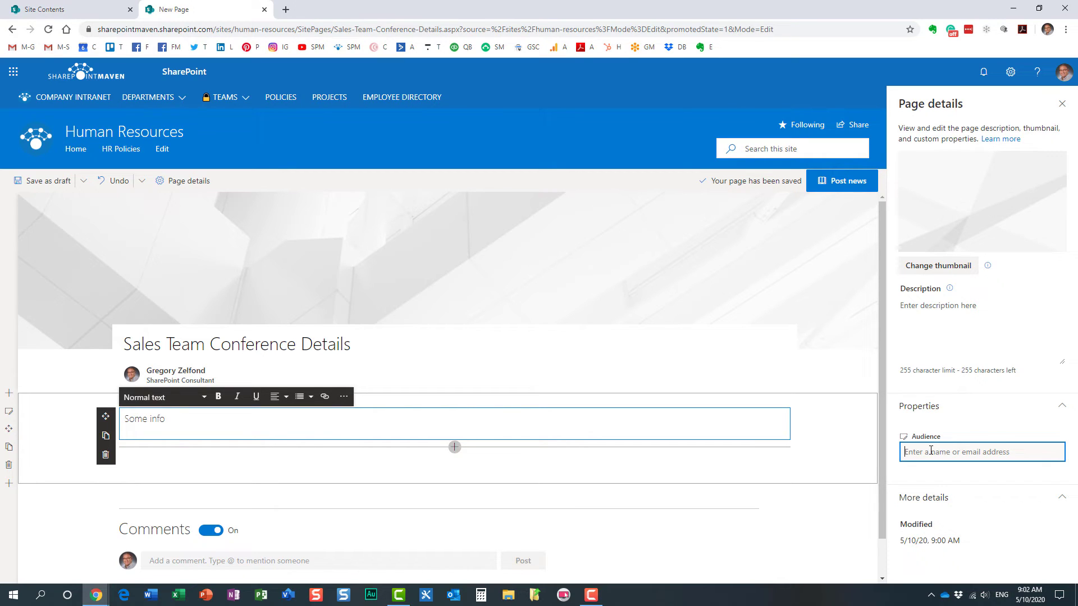
{"action": "type", "text": "sales"}
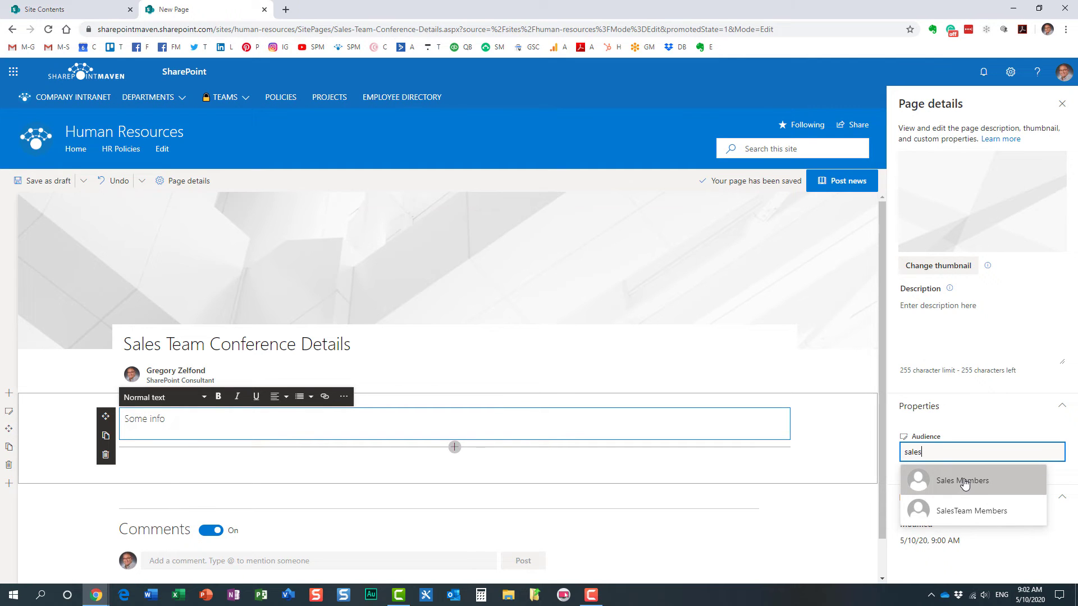
{"action": "left_click", "coordinate": [964, 484]}
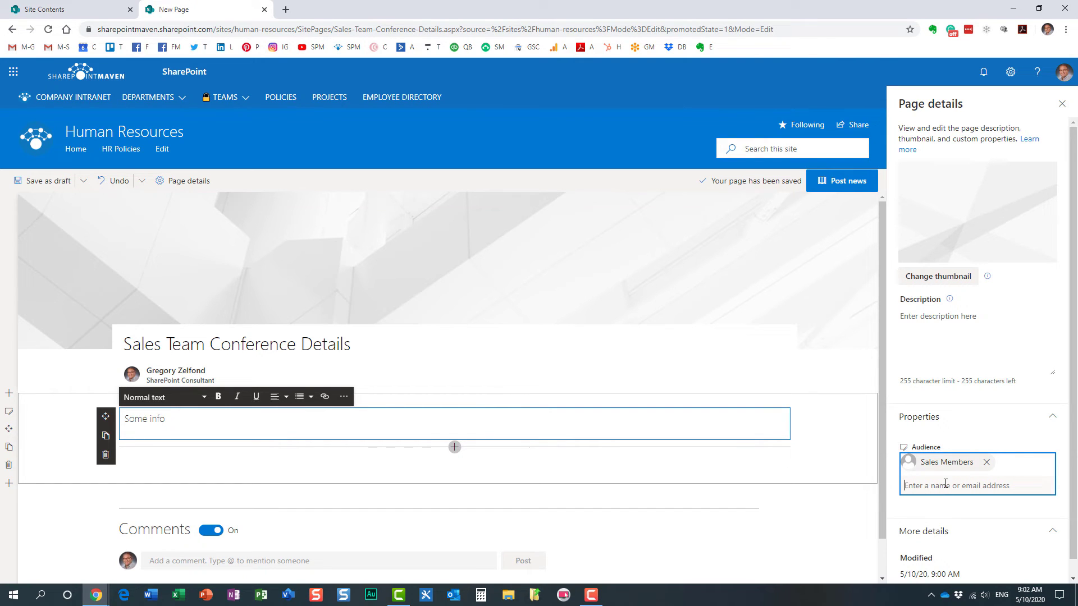
{"action": "left_click", "coordinate": [847, 185]}
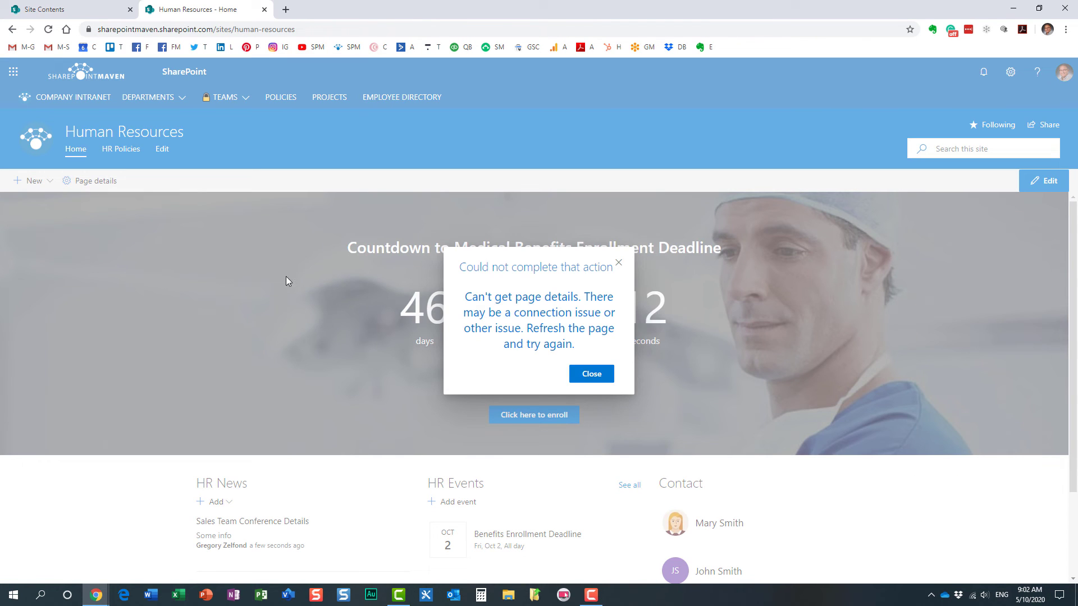
- Dismiss the posting error and reload the Human Resources home page to confirm the post
{"action": "left_click", "coordinate": [587, 371]}
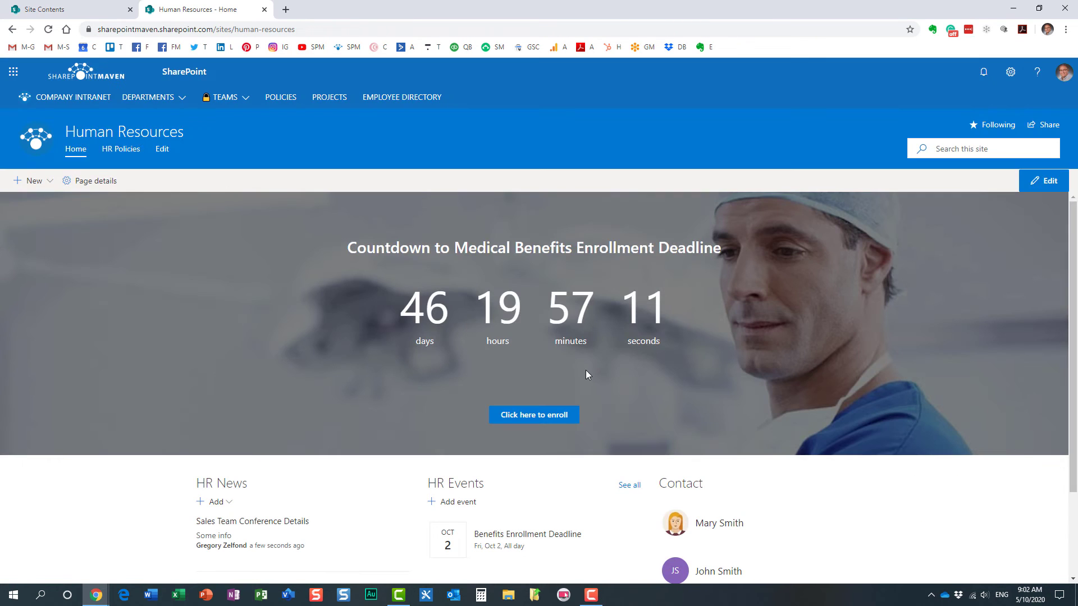
{"action": "left_click", "coordinate": [48, 30]}
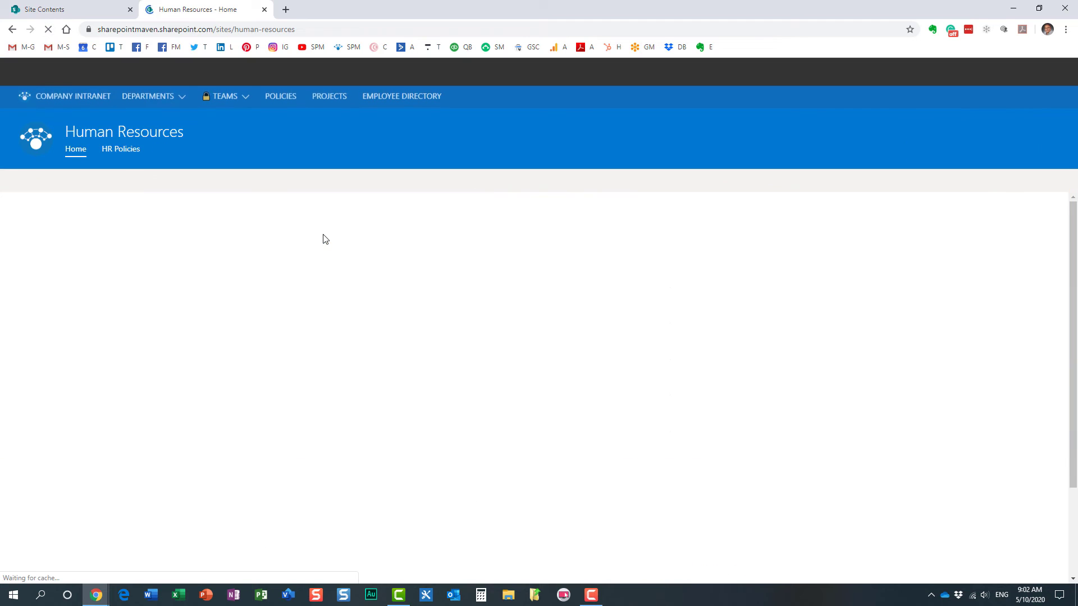
{"action": "scroll", "coordinate": [322, 352], "scroll_direction": "down", "scroll_amount": 2}
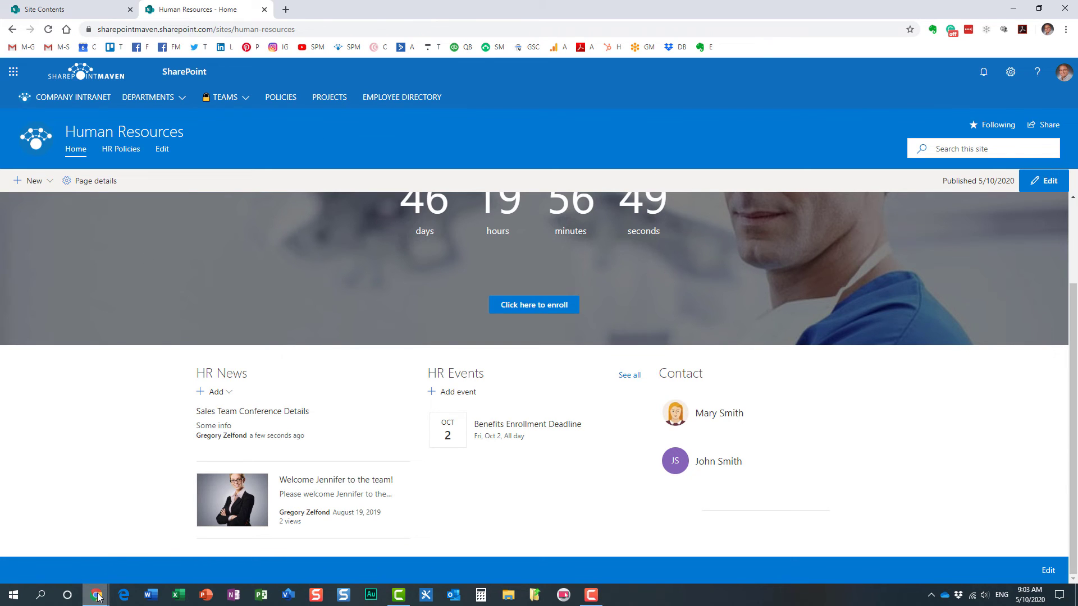
- In the incognito window, check which account is signed in through the profile avatar
{"action": "mouse_move", "coordinate": [97, 597]}
{"action": "left_click", "coordinate": [166, 566]}
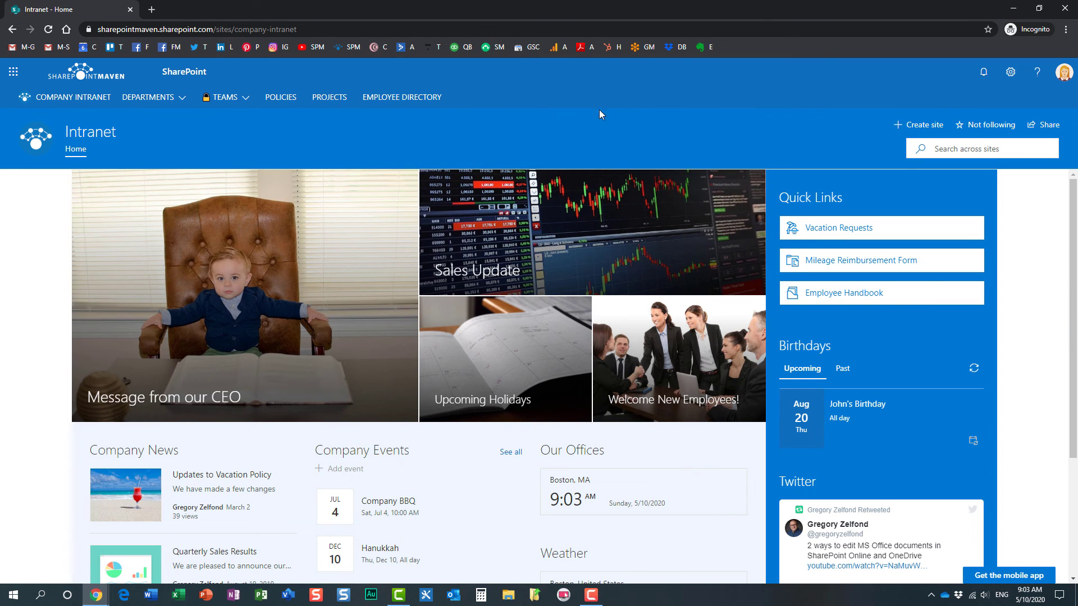
{"action": "left_click", "coordinate": [1063, 74]}
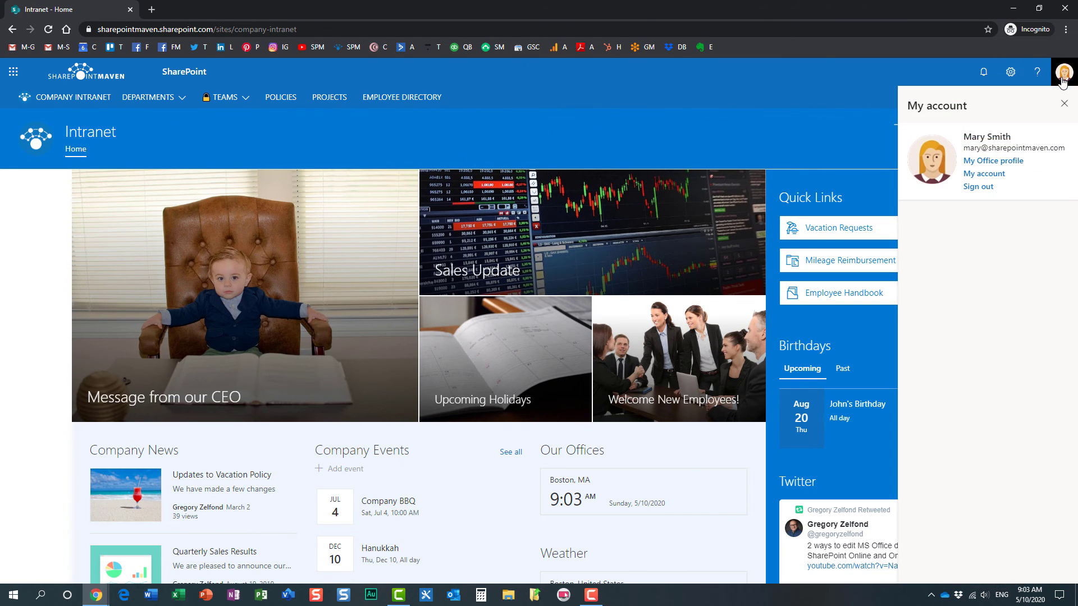
{"action": "left_click", "coordinate": [1063, 79]}
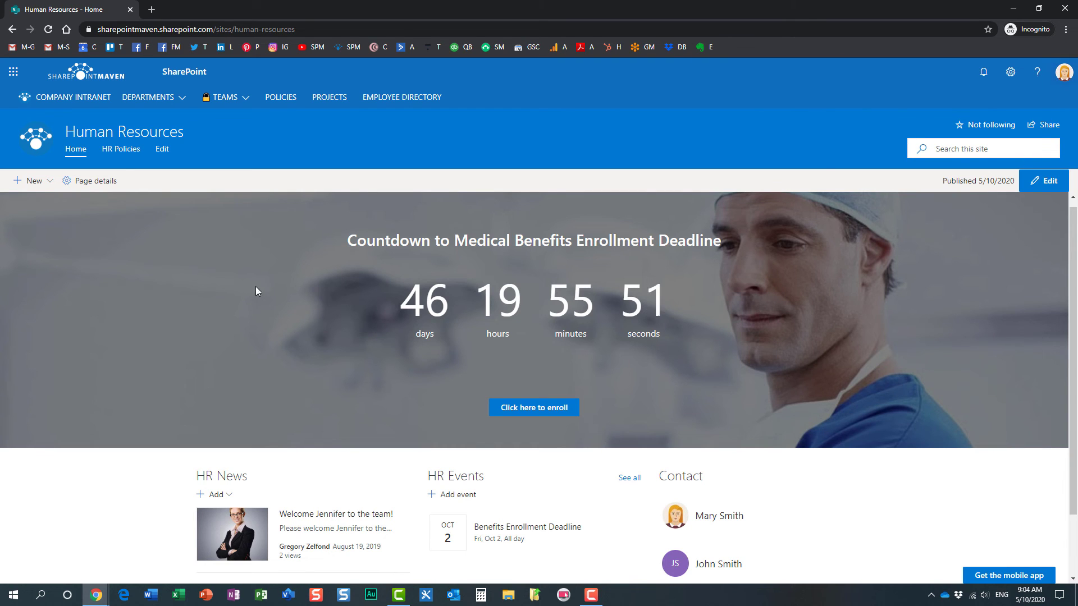
{"action": "scroll", "coordinate": [288, 426], "scroll_direction": "down", "scroll_amount": 2}
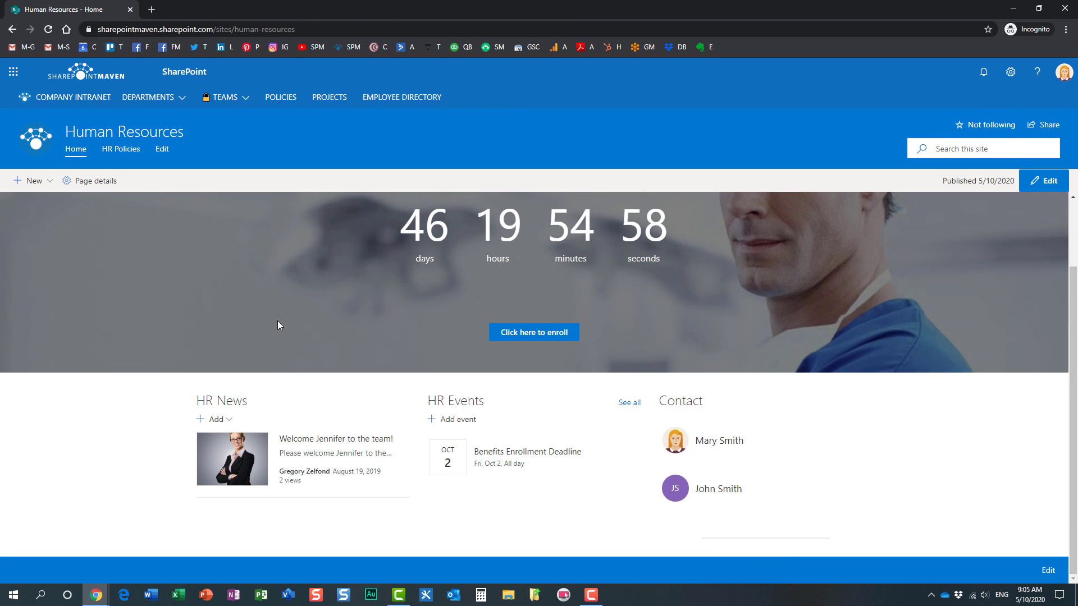
{"action": "scroll", "coordinate": [277, 321], "scroll_direction": "up", "scroll_amount": 2}
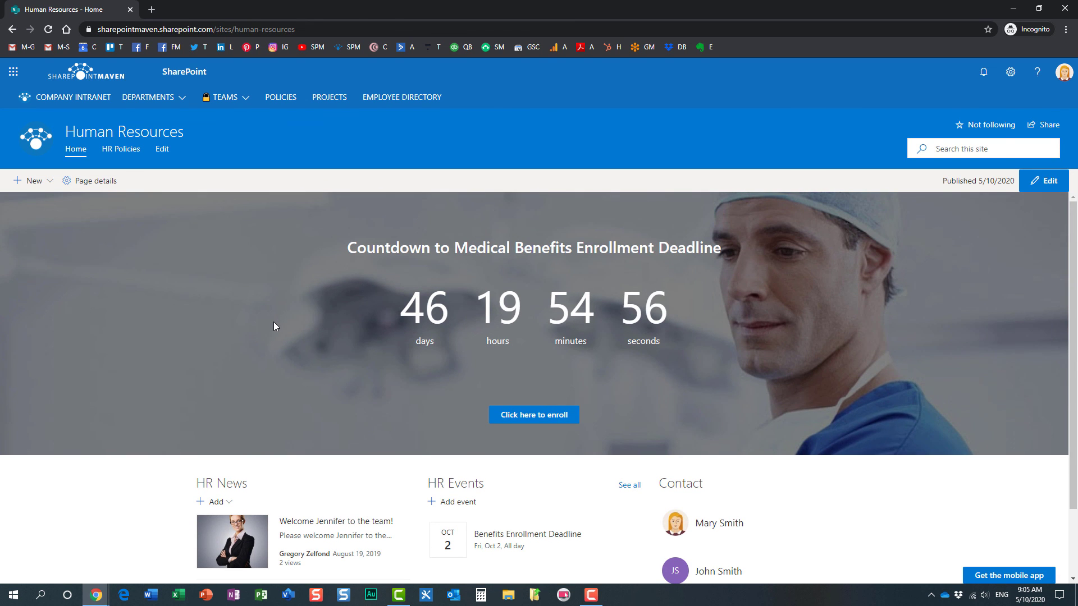